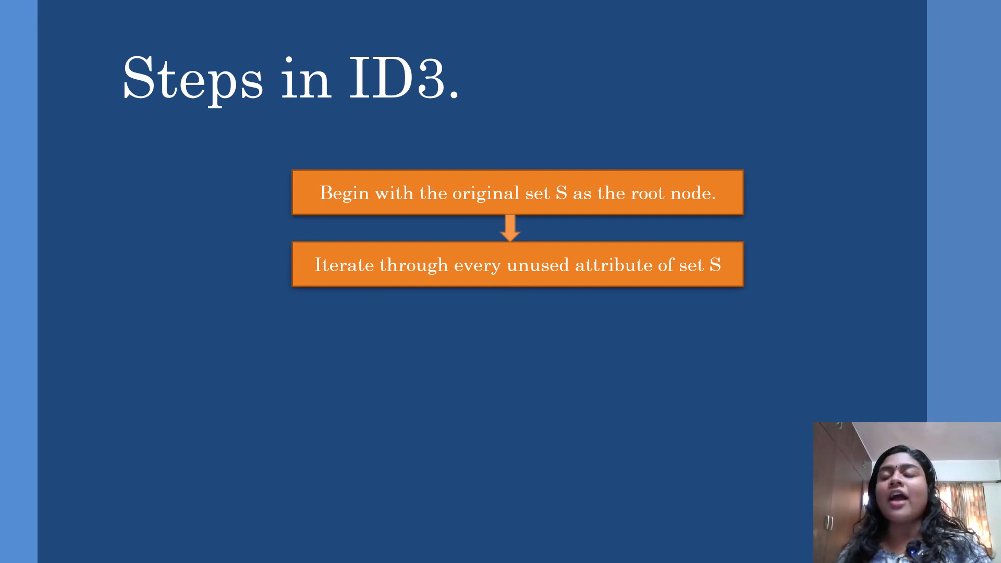
pyautogui.press('Right')
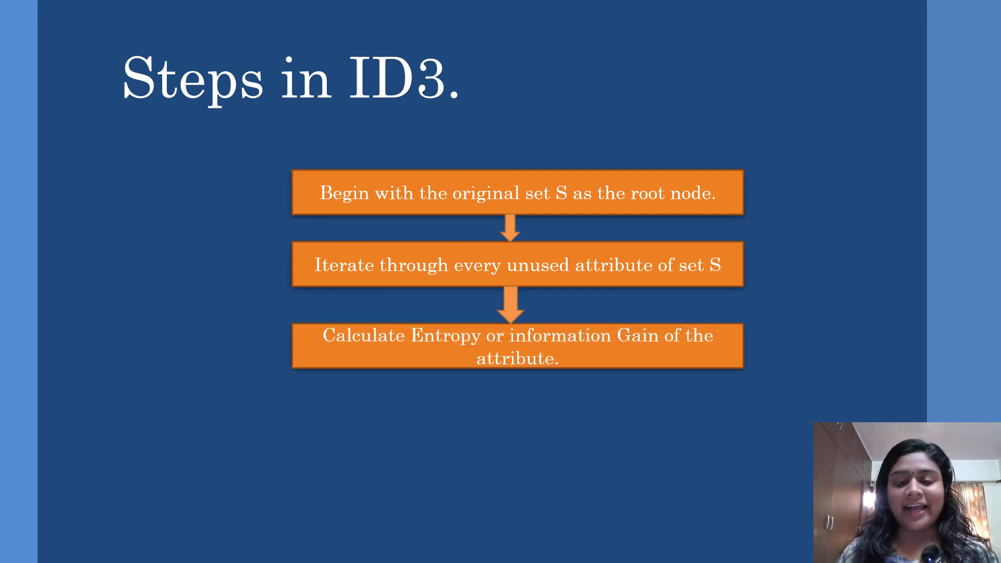